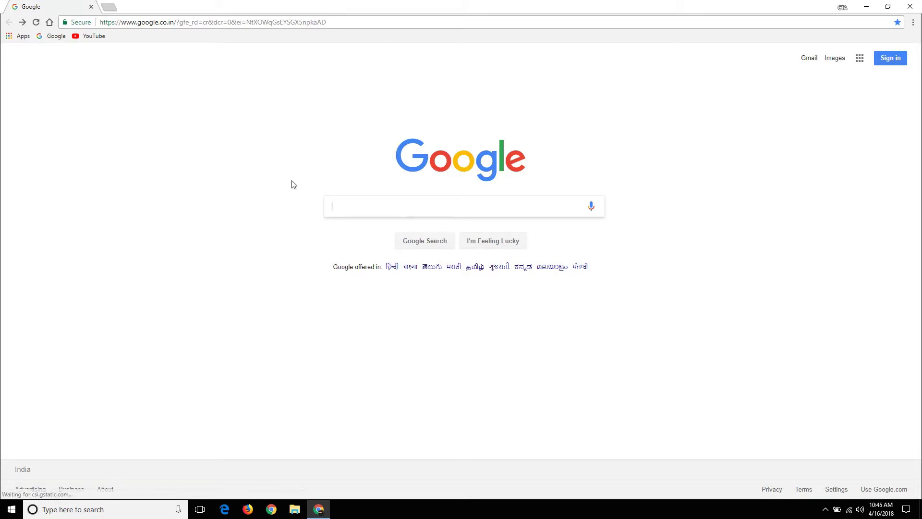
type("do the bar")
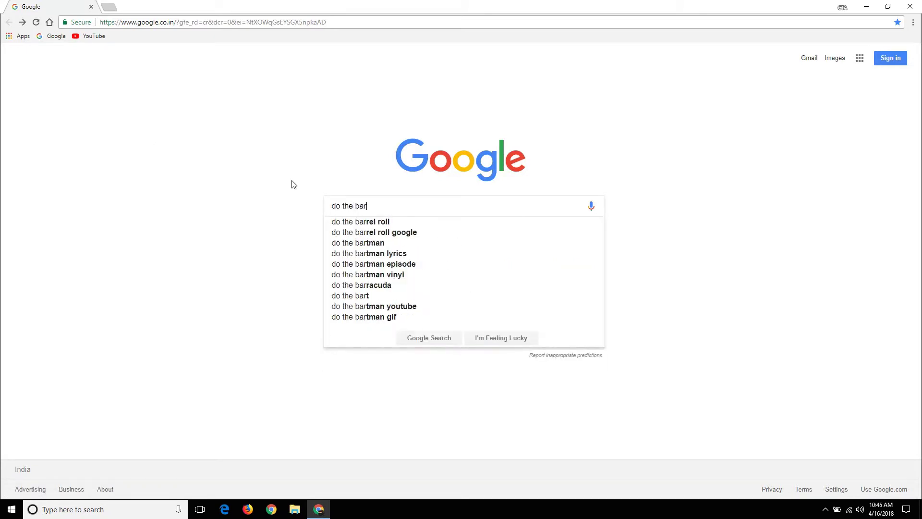
type("rel roll")
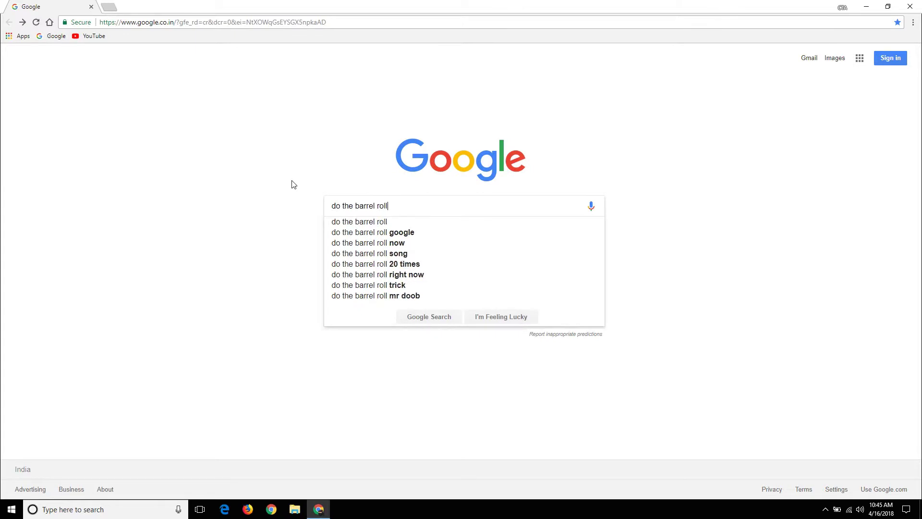
Step: Send 'do the barrel roll' as an I'm Feeling Lucky search
left_click(491, 319)
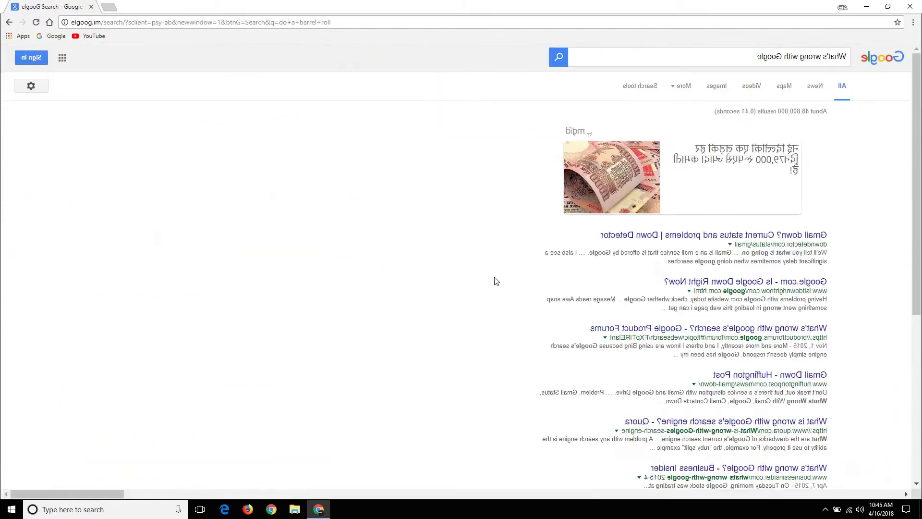
scroll(442, 201, "down", 5)
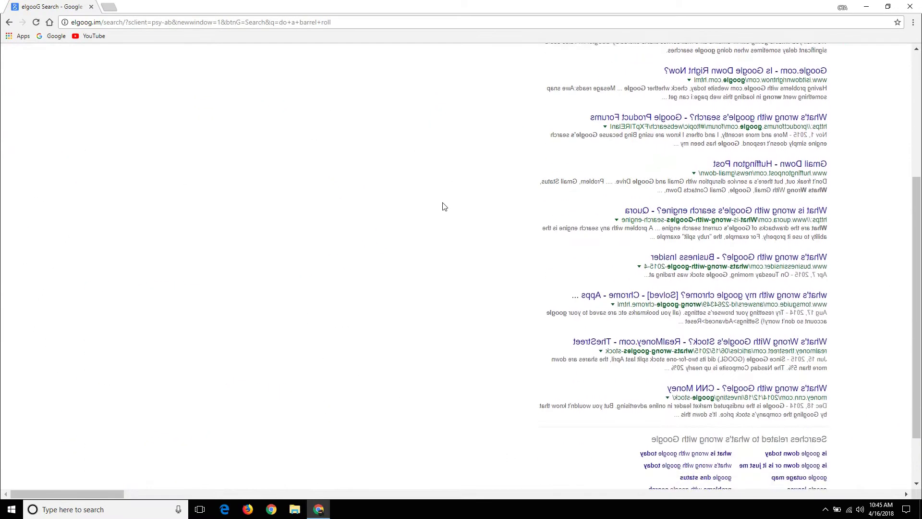
scroll(442, 204, "down", 3)
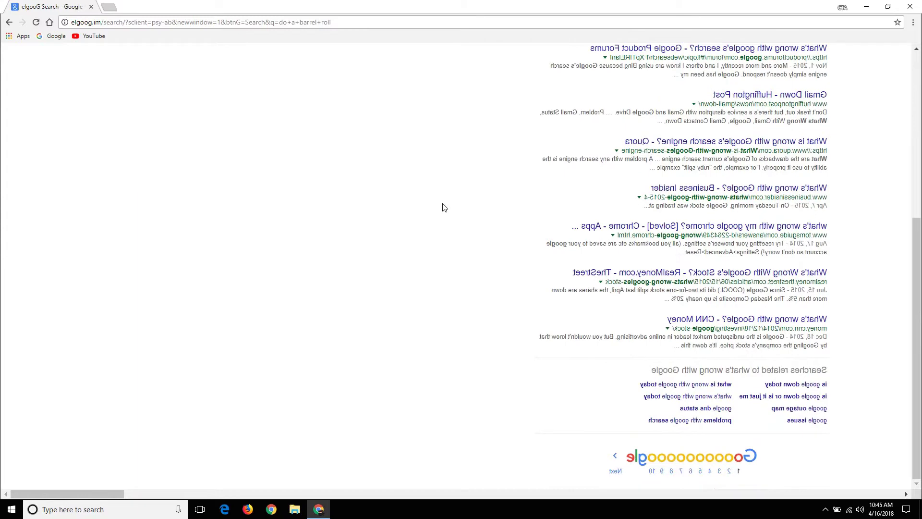
scroll(443, 207, "up", 8)
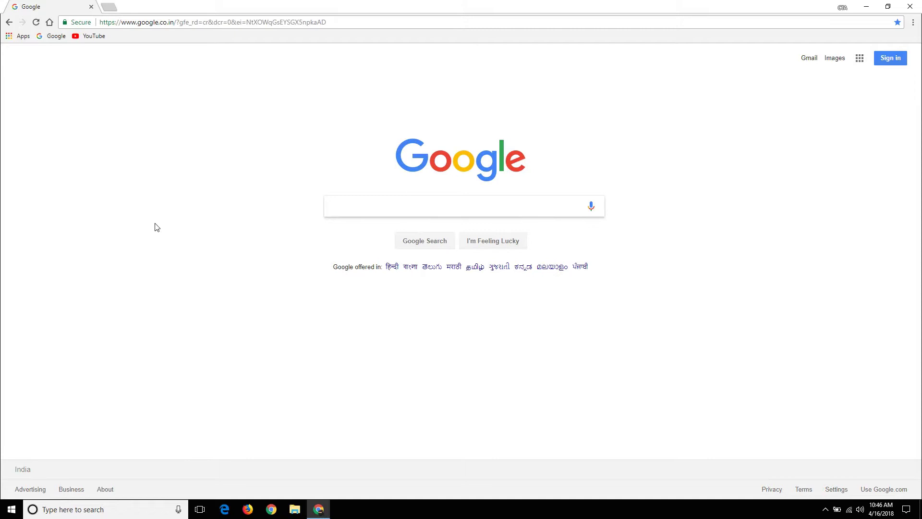
type("google ")
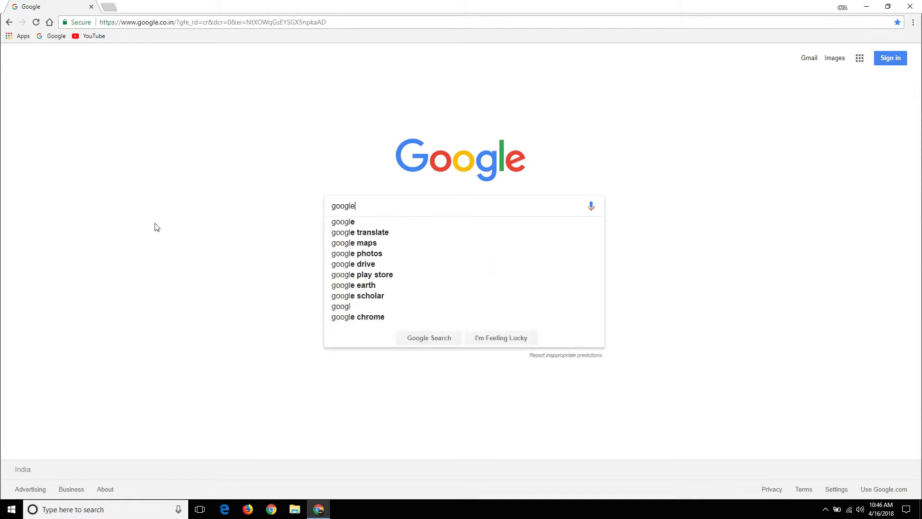
type("gra")
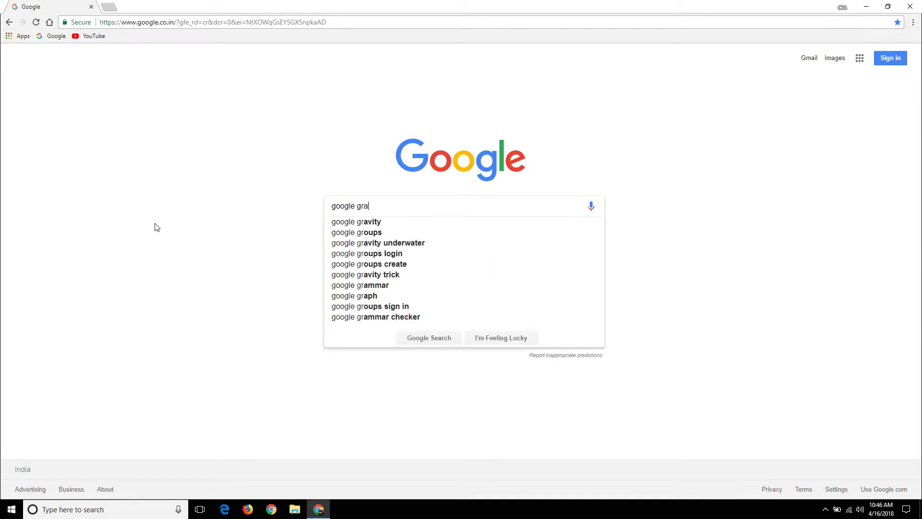
type("vity")
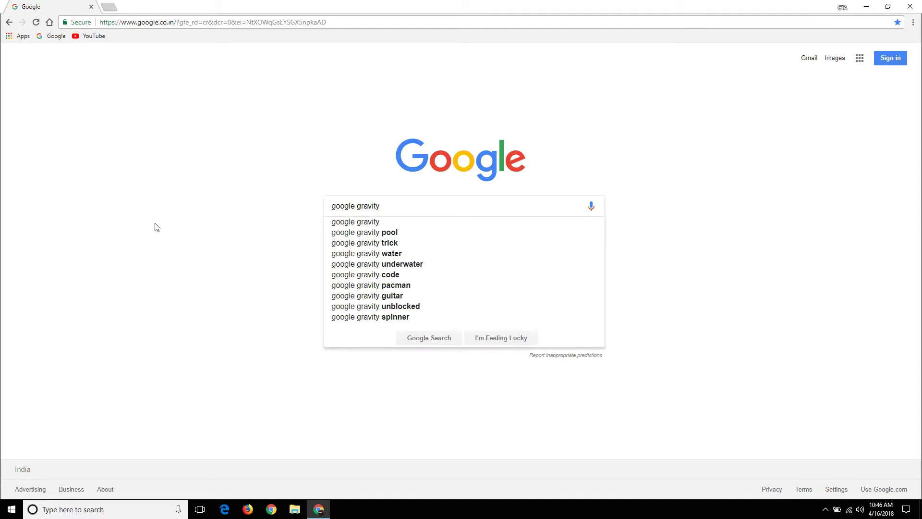
Step: Send 'google gravity' as an I'm Feeling Lucky search to reach Google Gravity
left_click(497, 340)
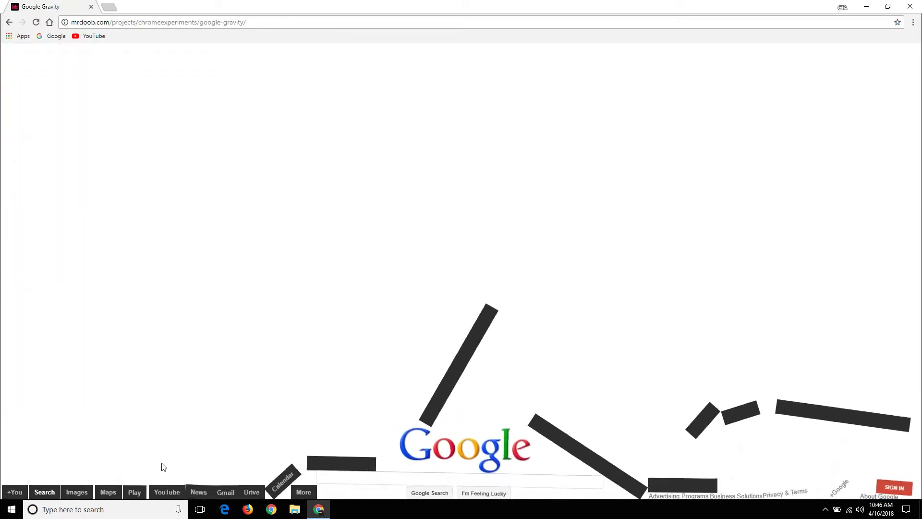
Step: Fling the fallen Gravity blocks, search bar and logo around, then search 'zerg rush'
left_click_drag(166, 492, 180, 432)
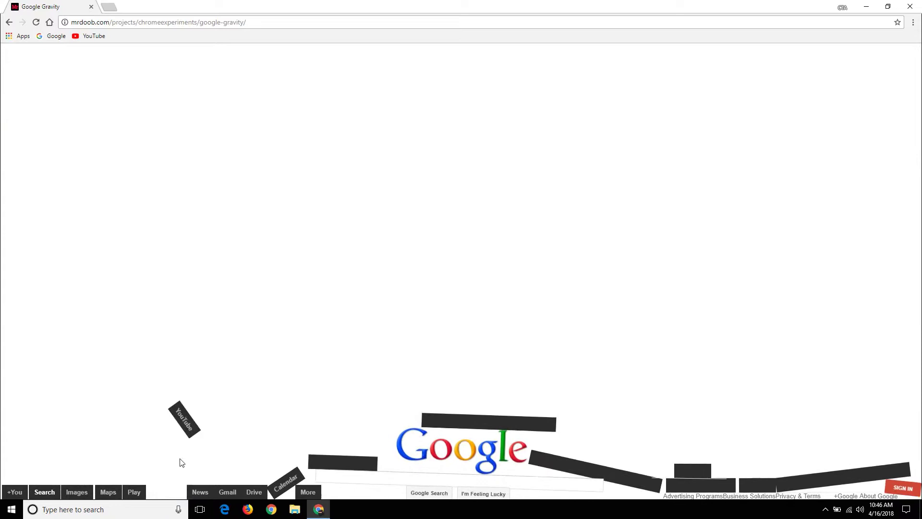
left_click_drag(200, 492, 317, 431)
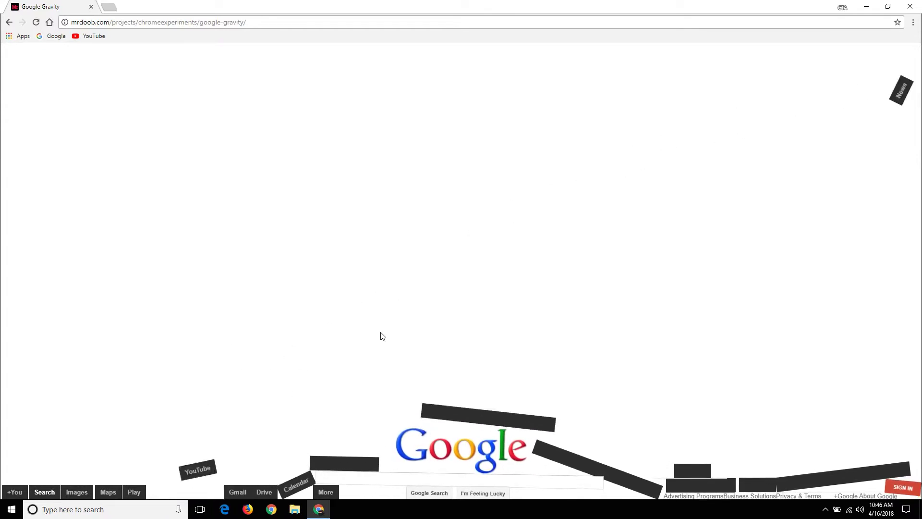
left_click_drag(461, 422, 389, 339)
left_click_drag(461, 440, 432, 289)
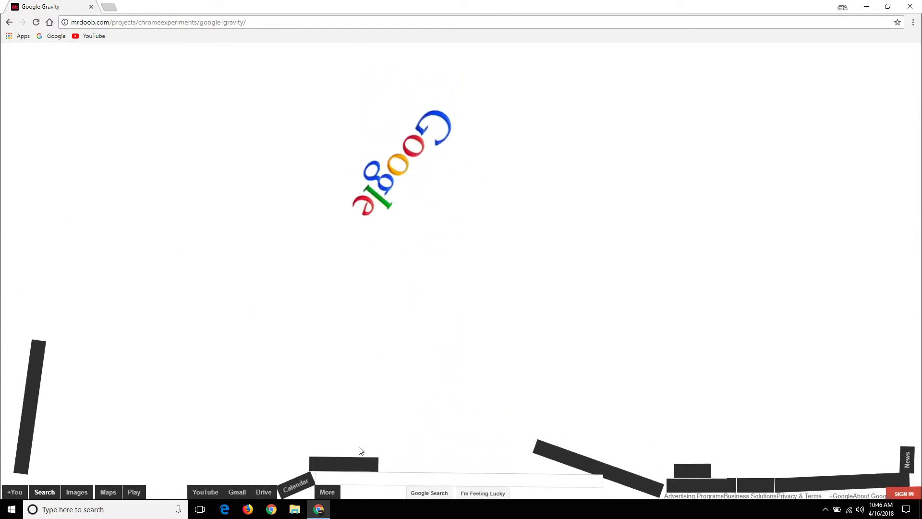
left_click_drag(504, 432, 422, 310)
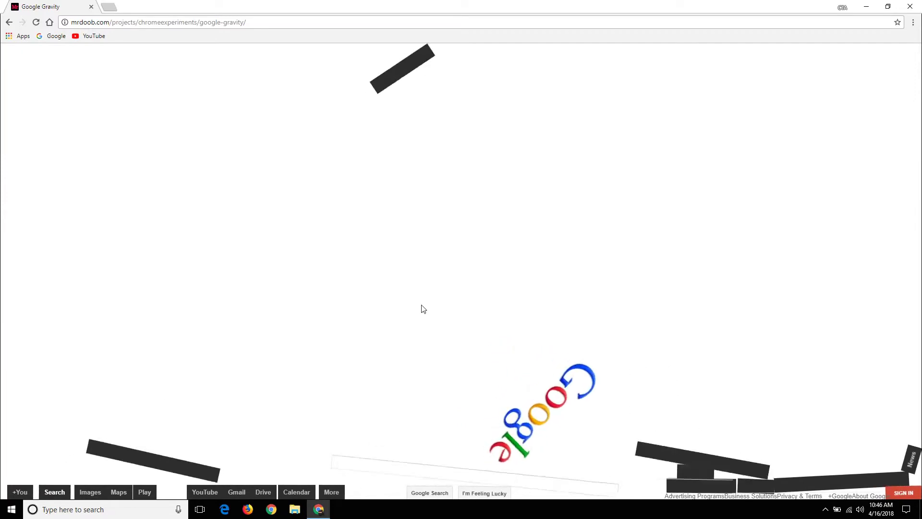
left_click_drag(429, 492, 94, 472)
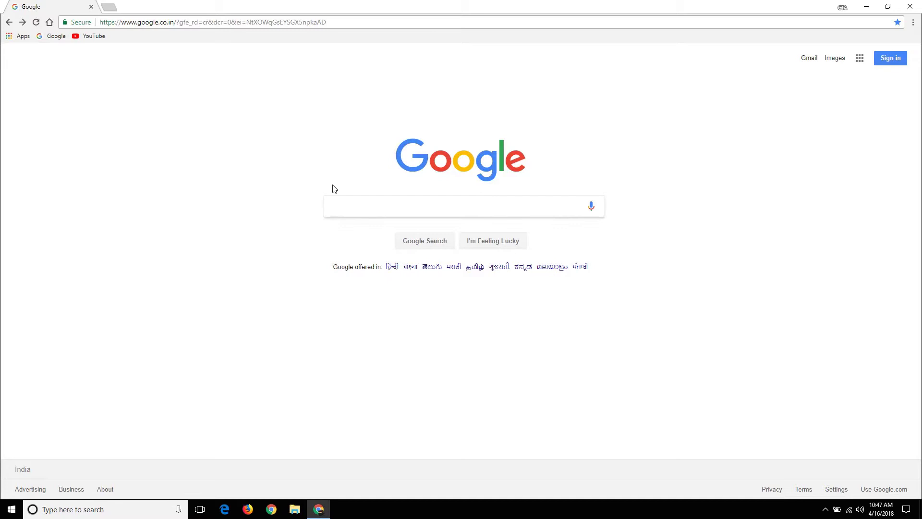
left_click(384, 204)
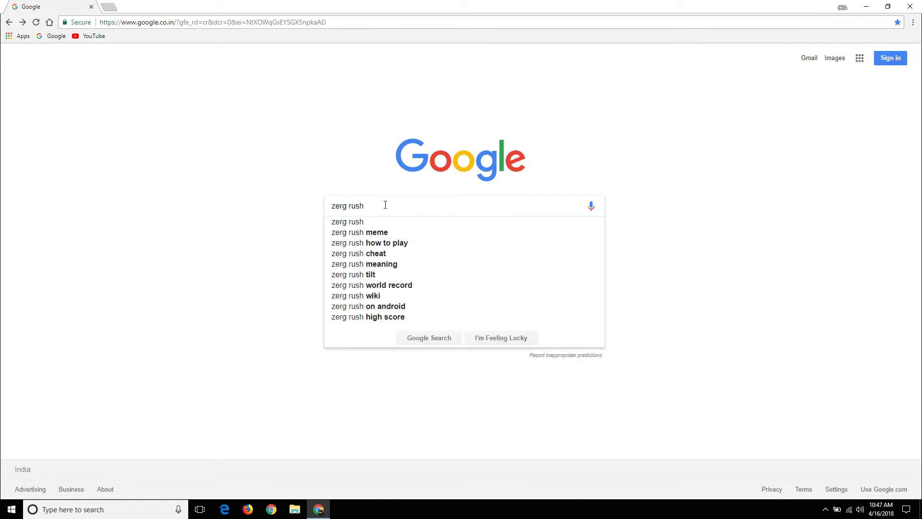
key("Return")
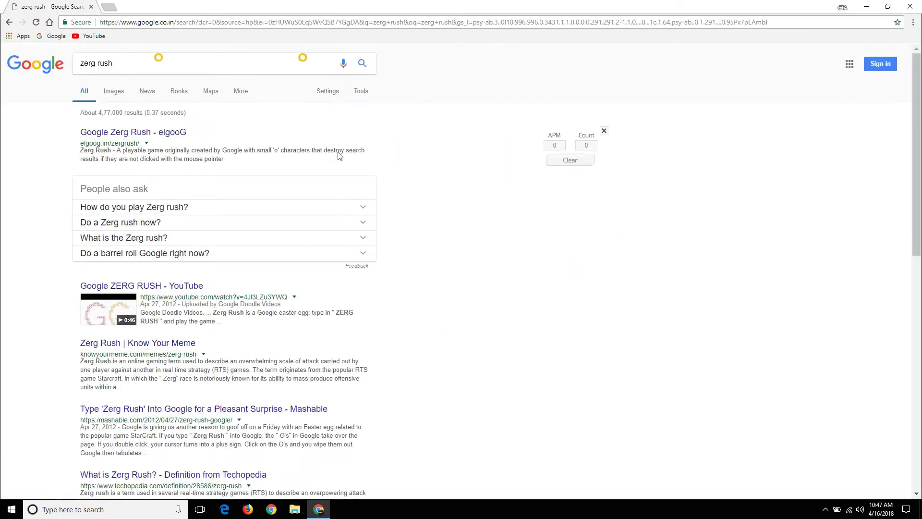
Step: Destroy the attacking o characters on the zerg rush results before they eat results
left_click(314, 110)
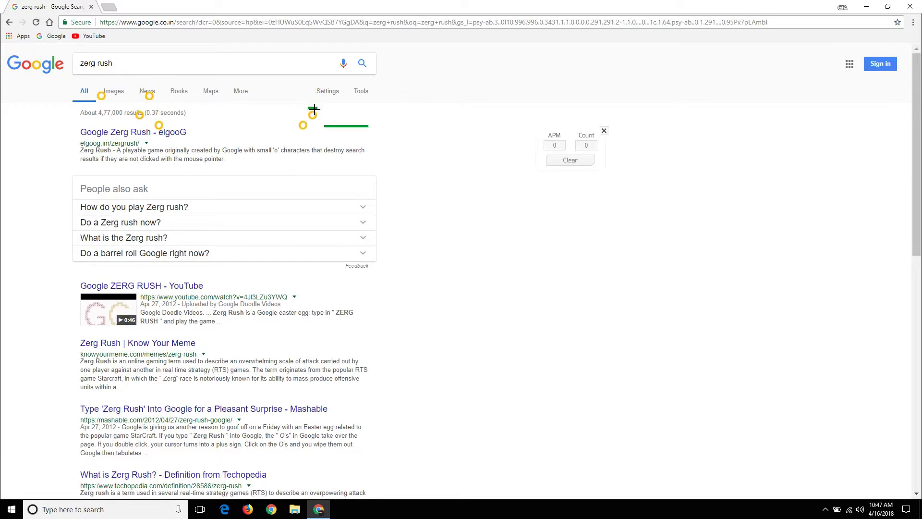
left_click(311, 128)
left_click(313, 144)
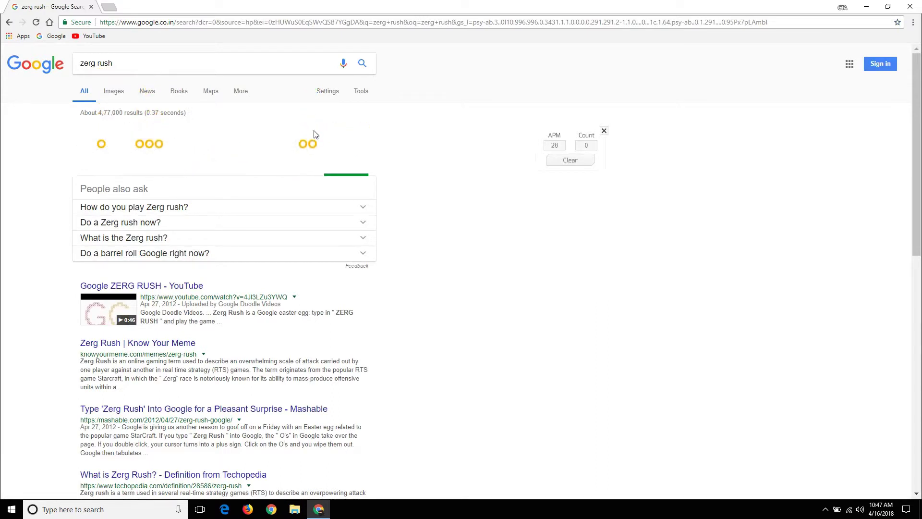
left_click(312, 178)
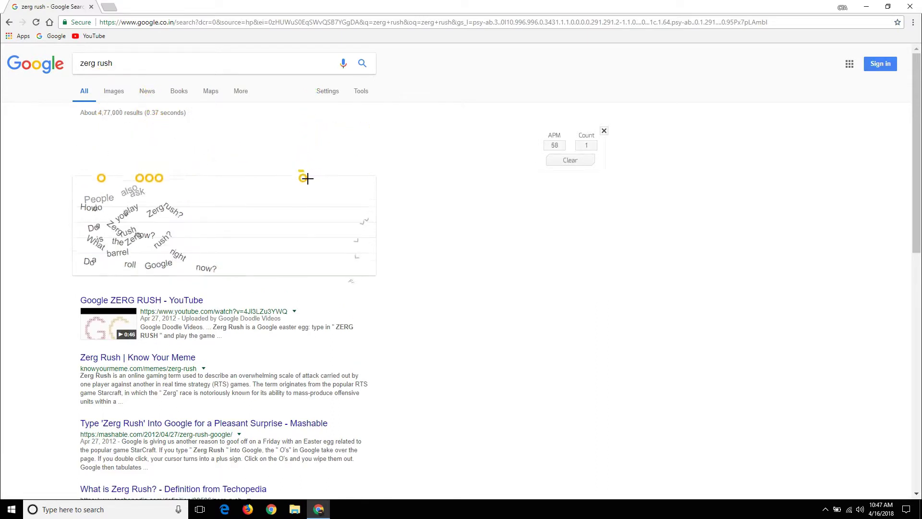
left_click(307, 195)
left_click(304, 214)
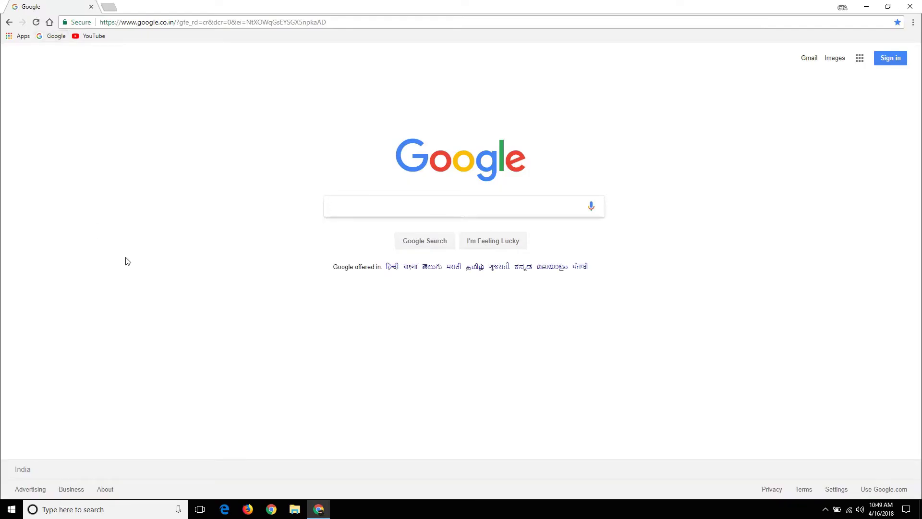
type("play b")
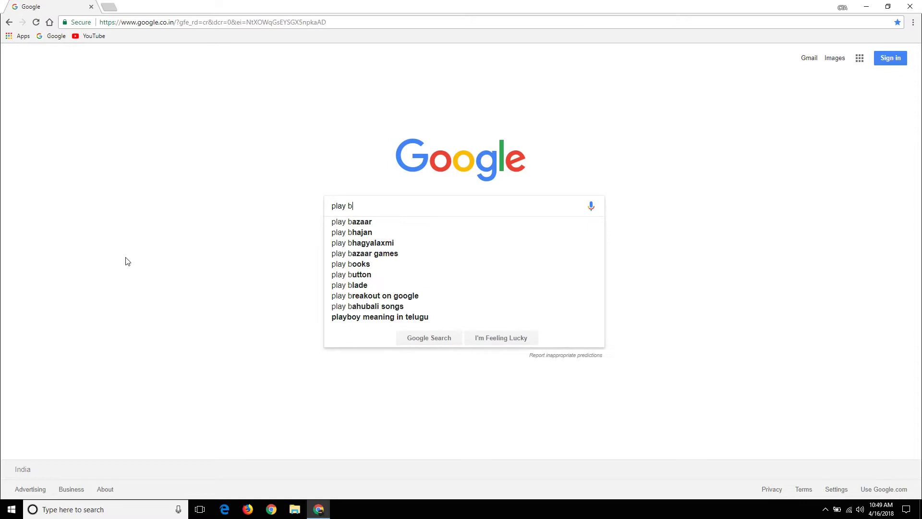
type("reakout ")
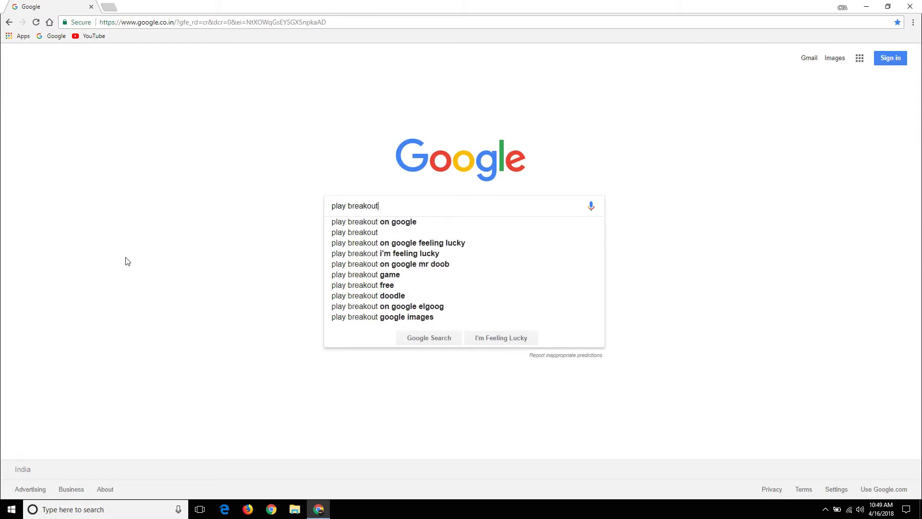
type("on google")
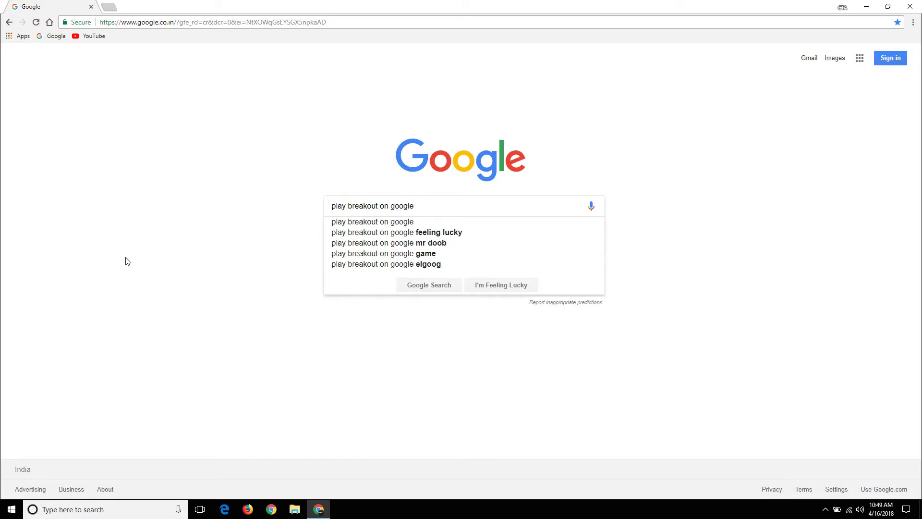
left_click(497, 288)
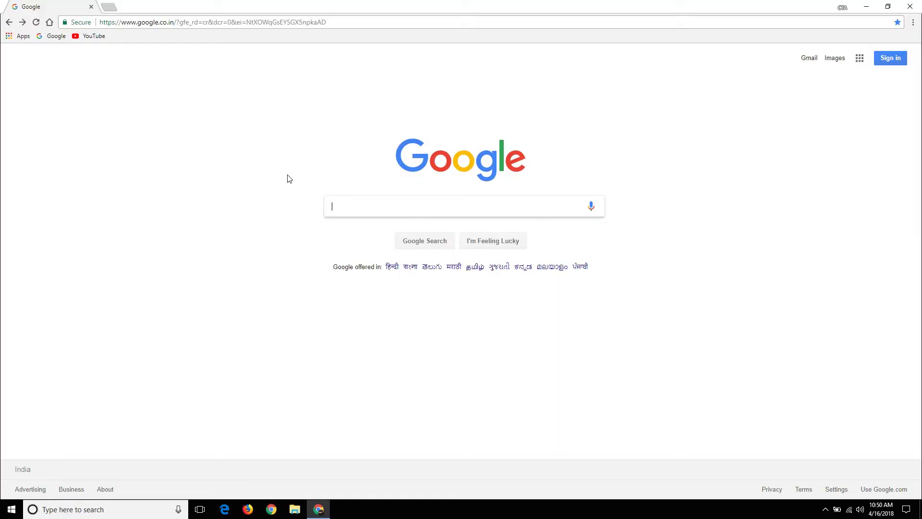
type("google s")
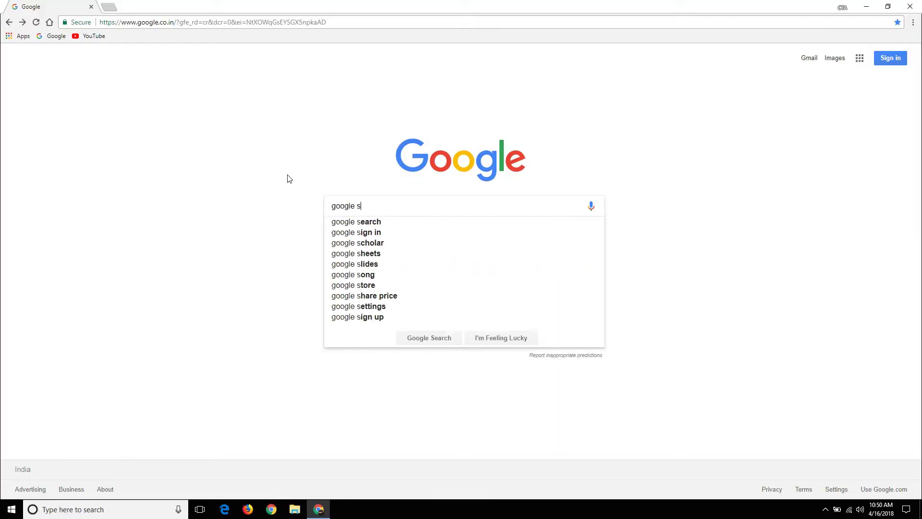
type("phere")
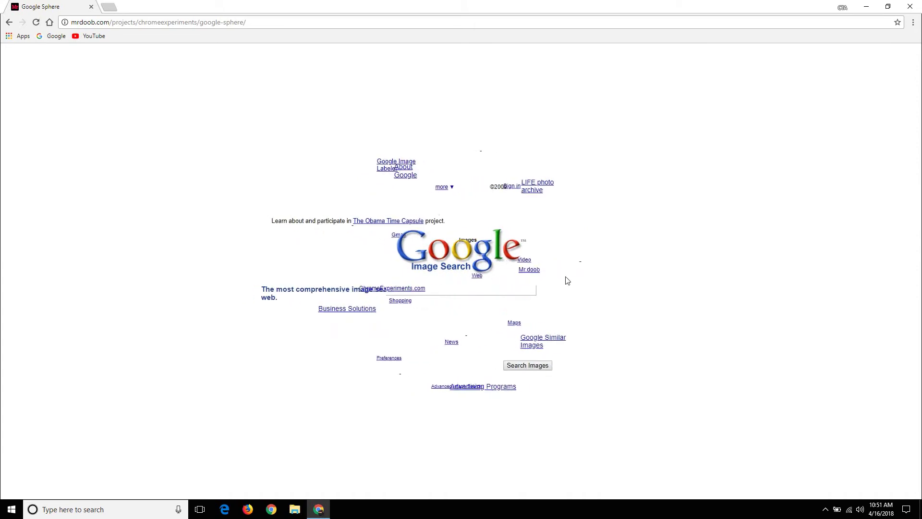
left_click(445, 288)
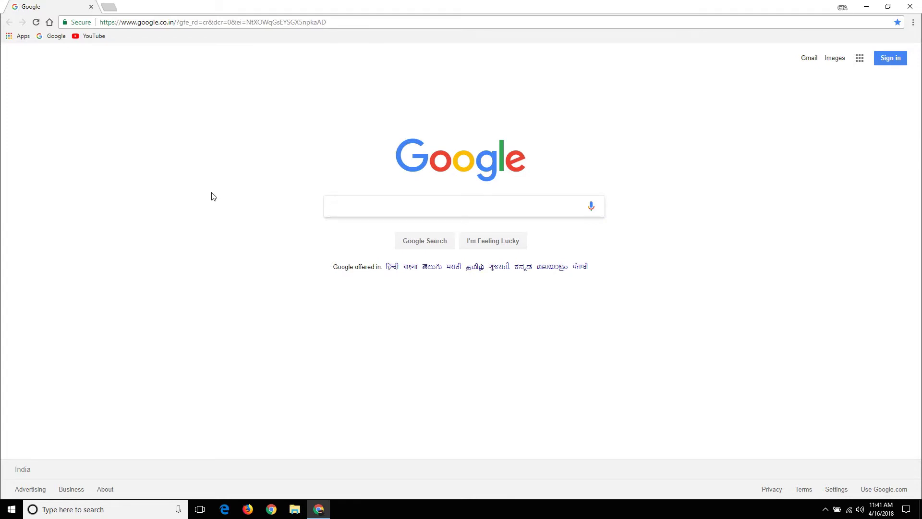
type("google underwater")
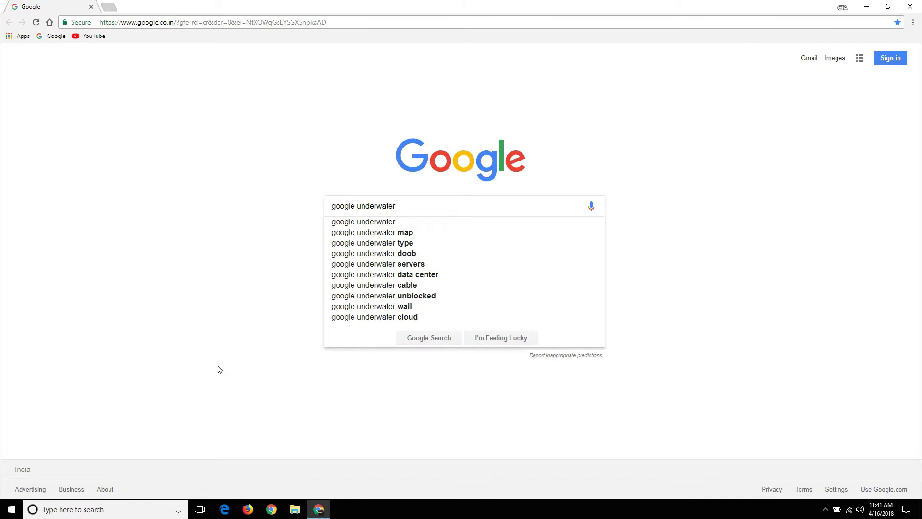
Step: Open Google Underwater with a lucky search, erase the search-box gibberish, and splash the water
left_click(496, 340)
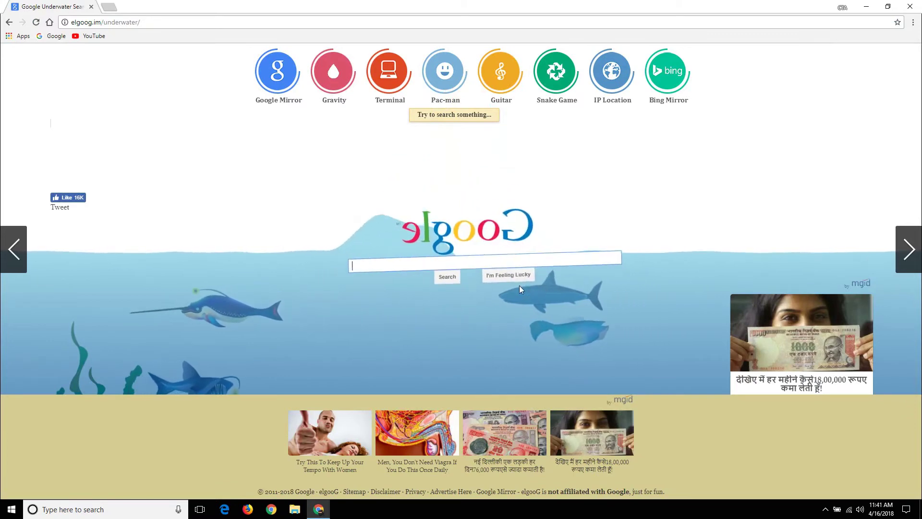
type("dgfhdghd")
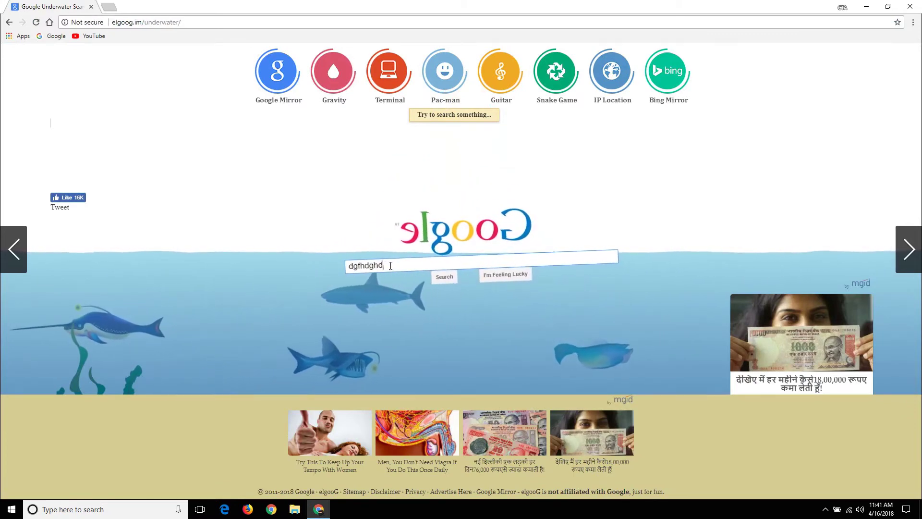
type("gh")
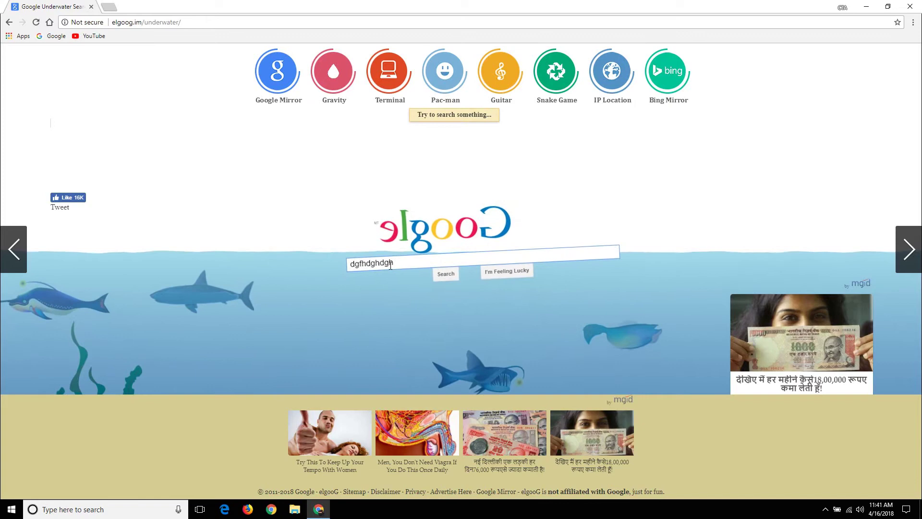
key("BackSpace")
key("BackSpace")
key("BackSpace")
key("BackSpace")
key("BackSpace")
key("BackSpace")
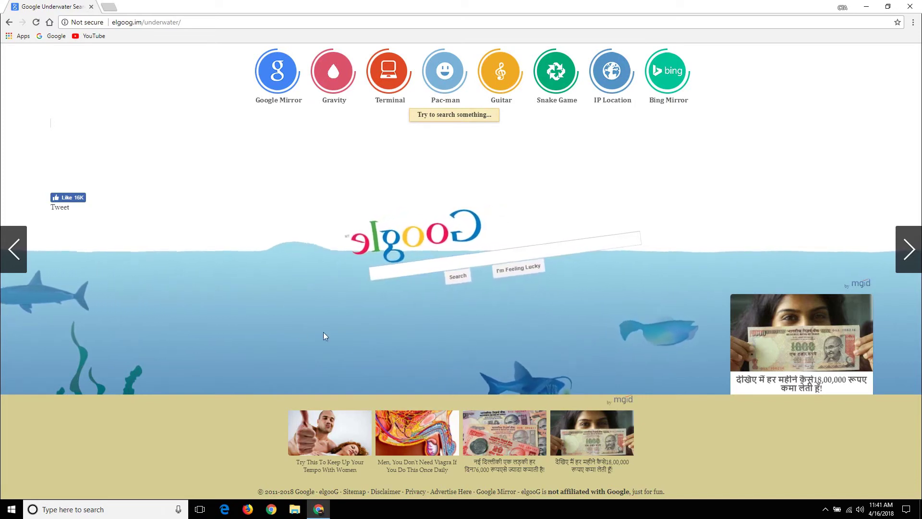
left_click(609, 324)
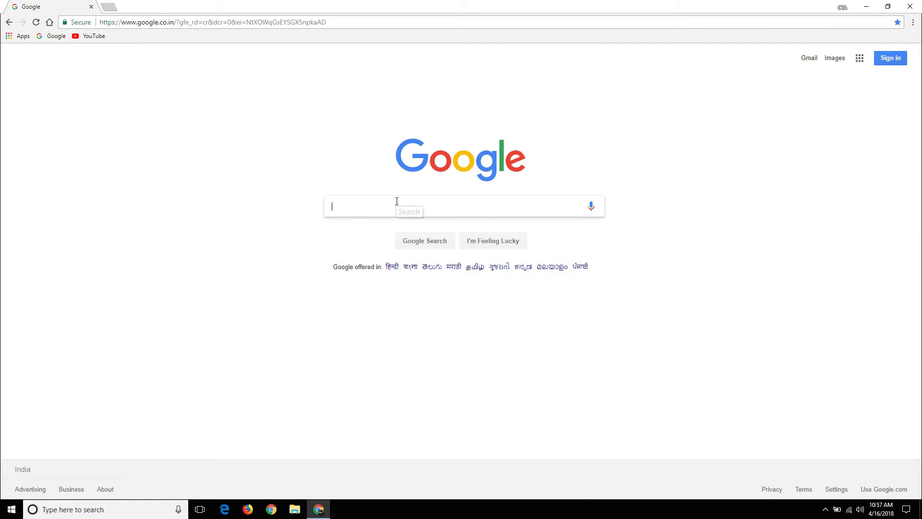
type("g")
type("logol")
Step: Search goglogo and turn 'CT Academy' into a Google Style logo
key("Return")
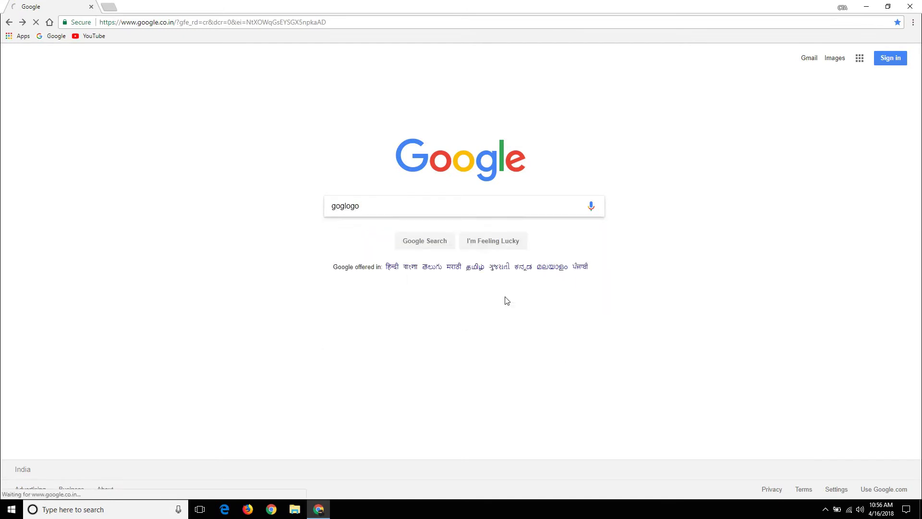
scroll(432, 288, "down", 1)
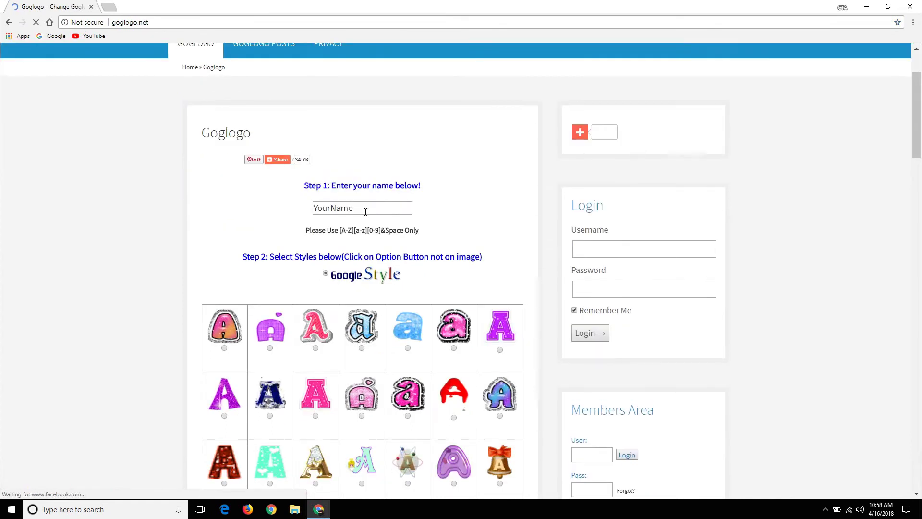
left_click_drag(364, 207, 303, 210)
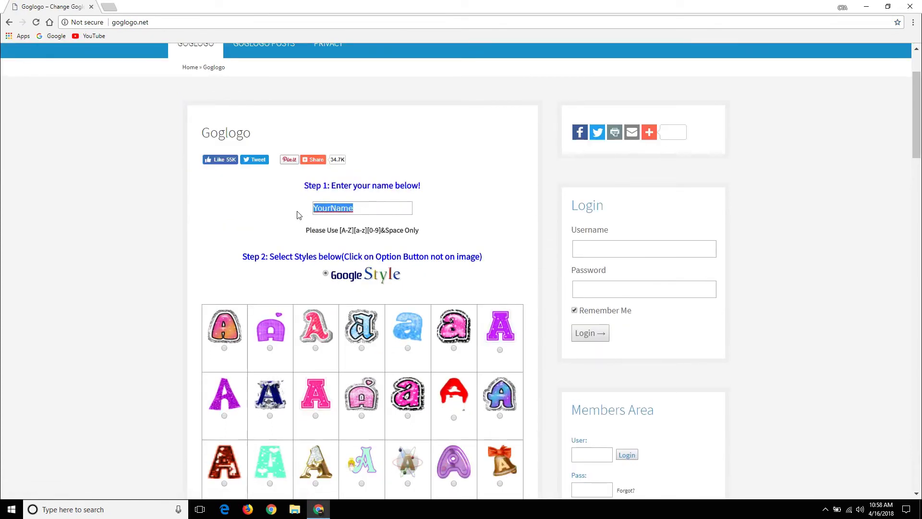
type("CT Academy")
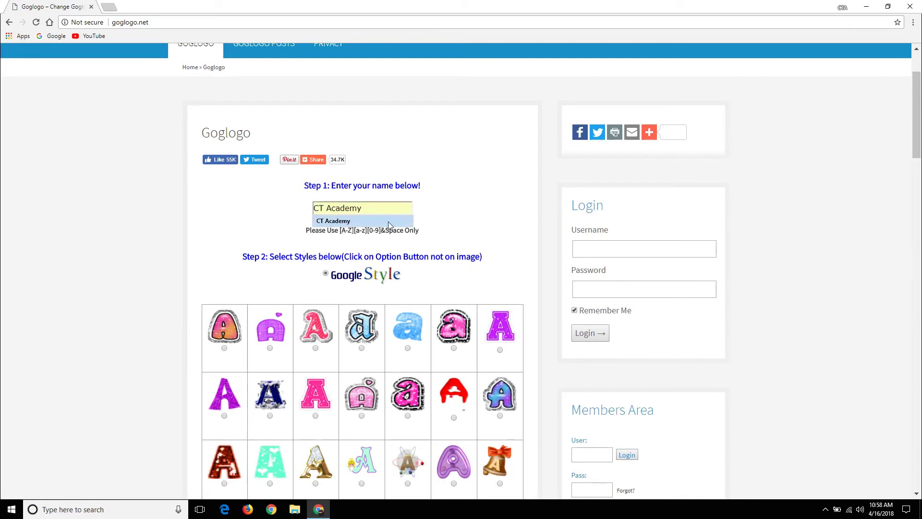
left_click(387, 221)
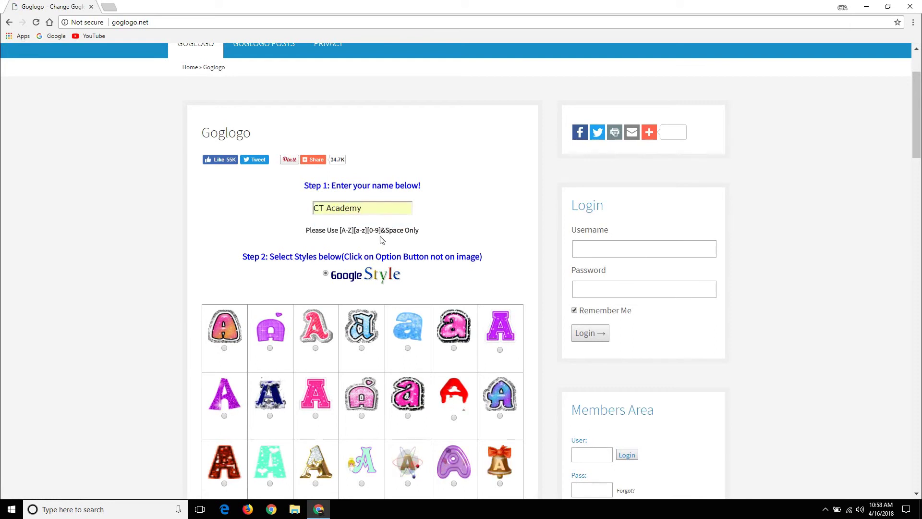
left_click(325, 273)
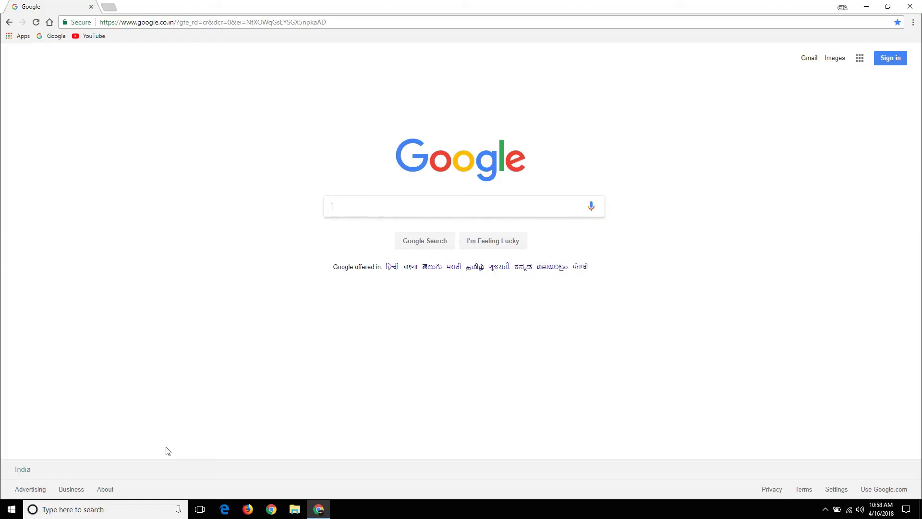
type("goog")
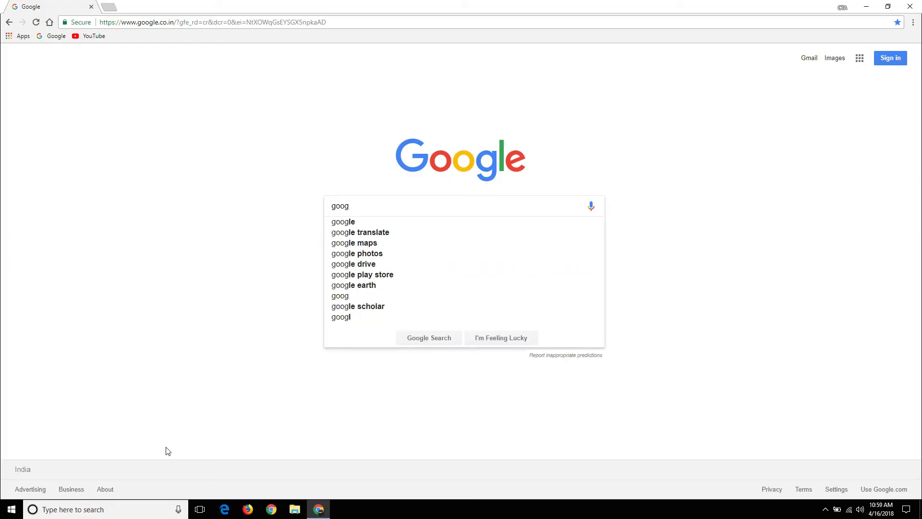
type("lle snake")
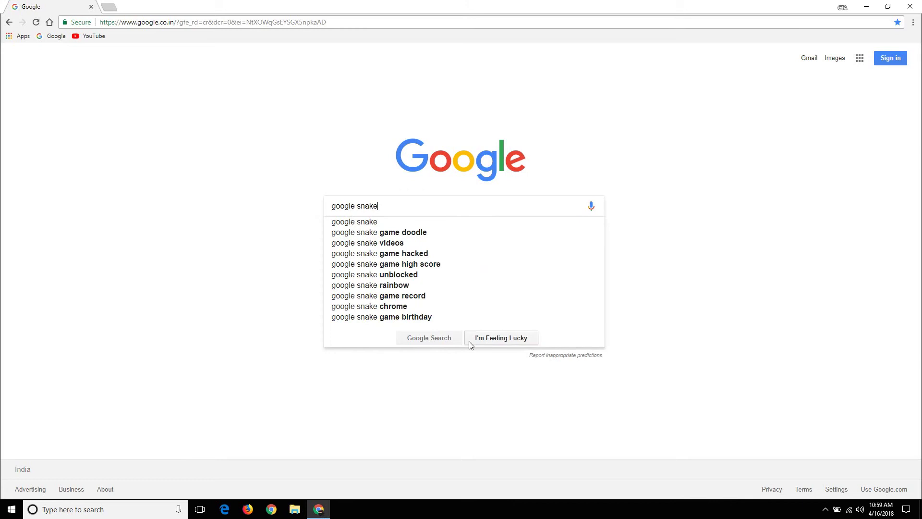
Step: Open the elgooG Snake game with a lucky search and steer the snake left
left_click(469, 341)
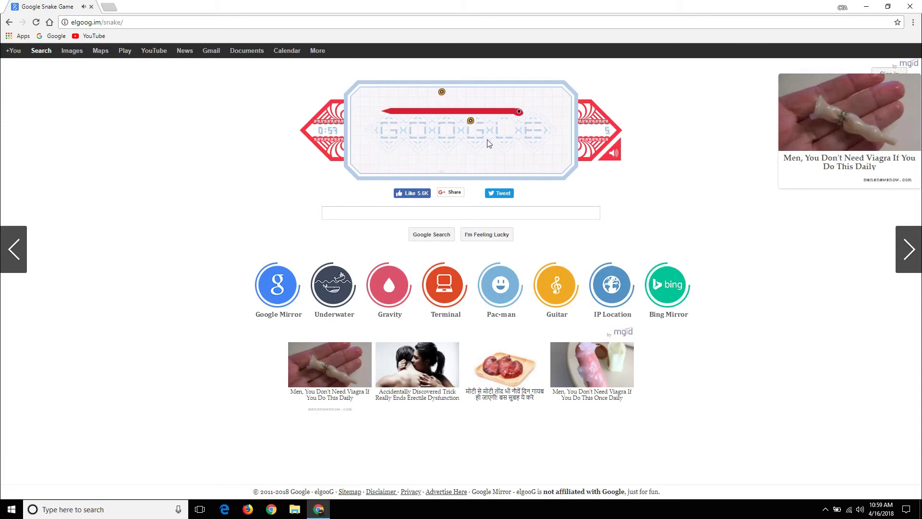
key("Left")
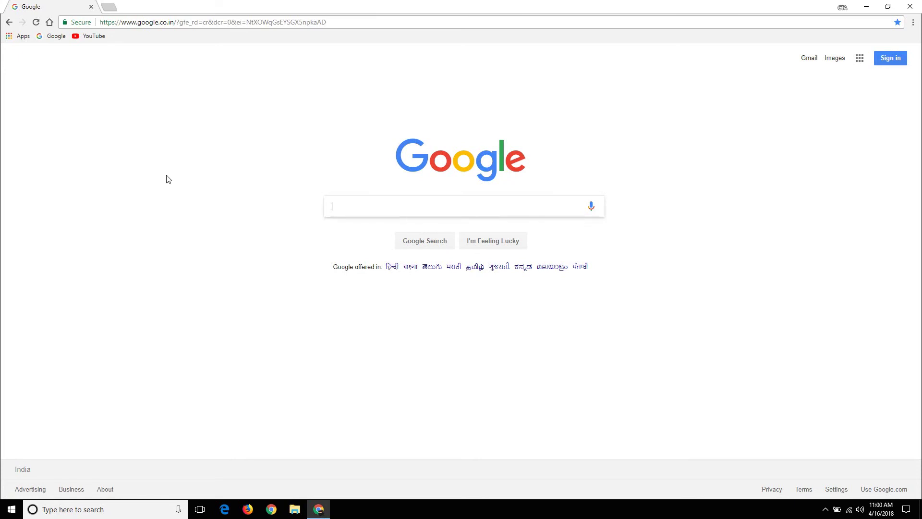
type("blink html")
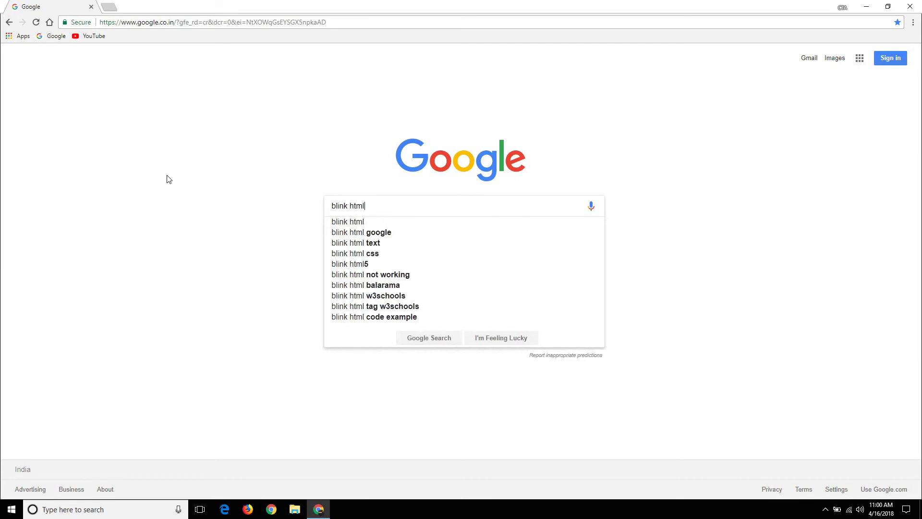
Step: Run the Google search for 'blink html'
key("Return")
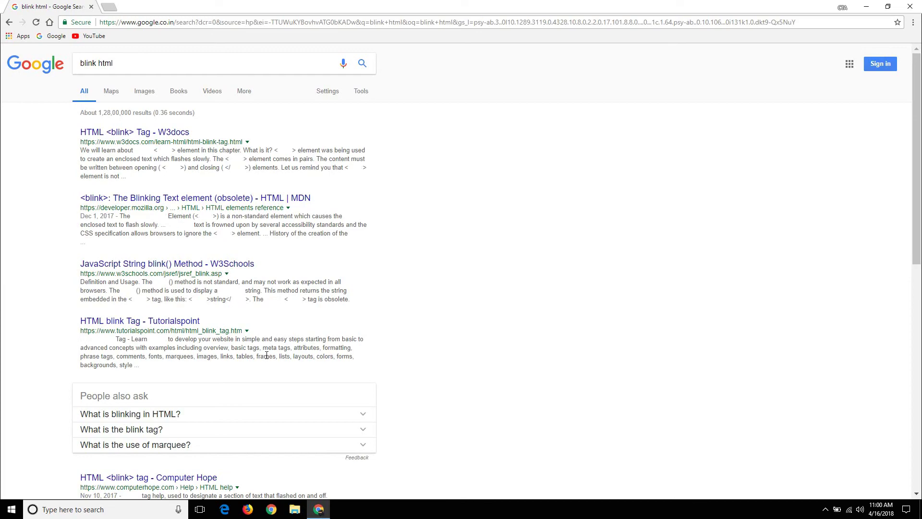
scroll(267, 354, "down", 4)
scroll(230, 367, "down", 4)
scroll(216, 375, "down", 5)
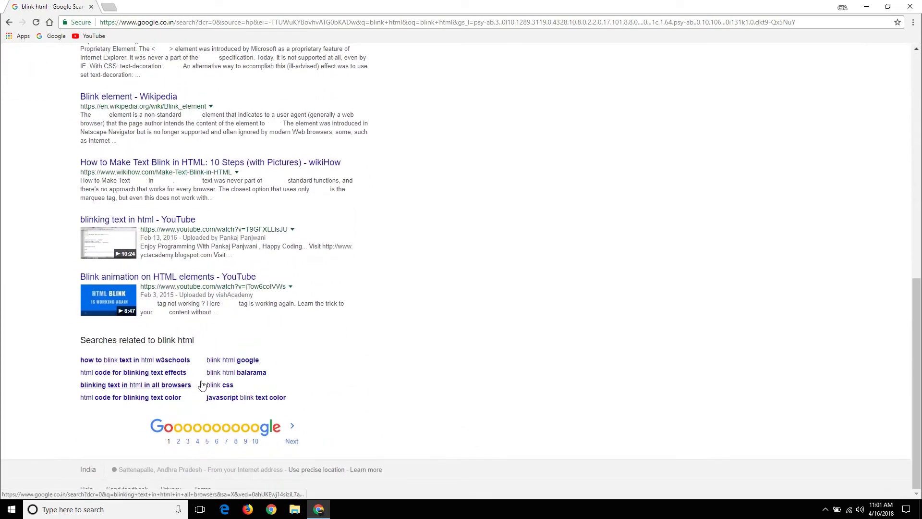
scroll(201, 384, "up", 6)
scroll(144, 325, "up", 6)
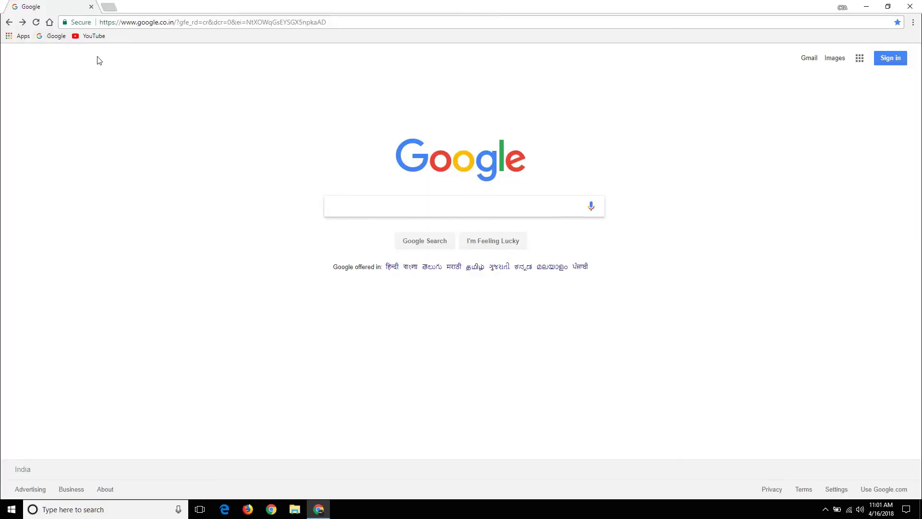
type("google ba")
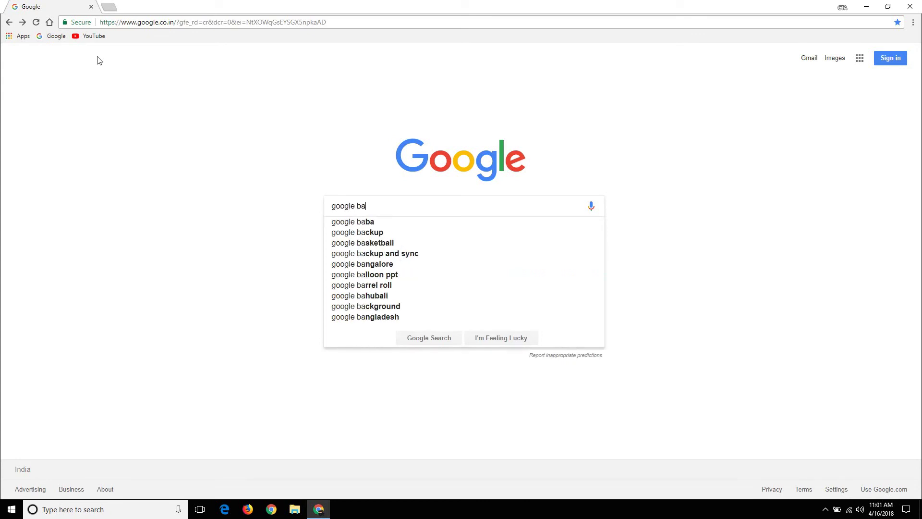
type("sketball")
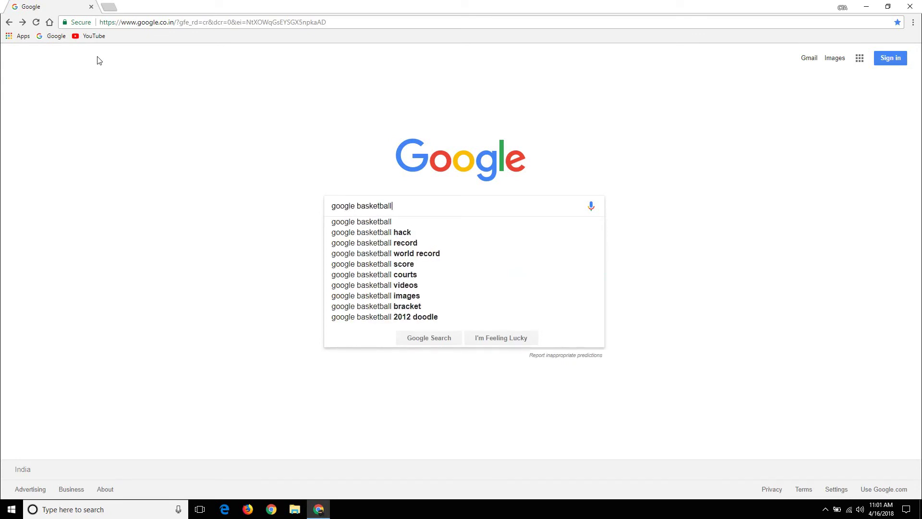
Step: Open the Basketball 2012 doodle, start it, and shoot baskets with Space
left_click(520, 337)
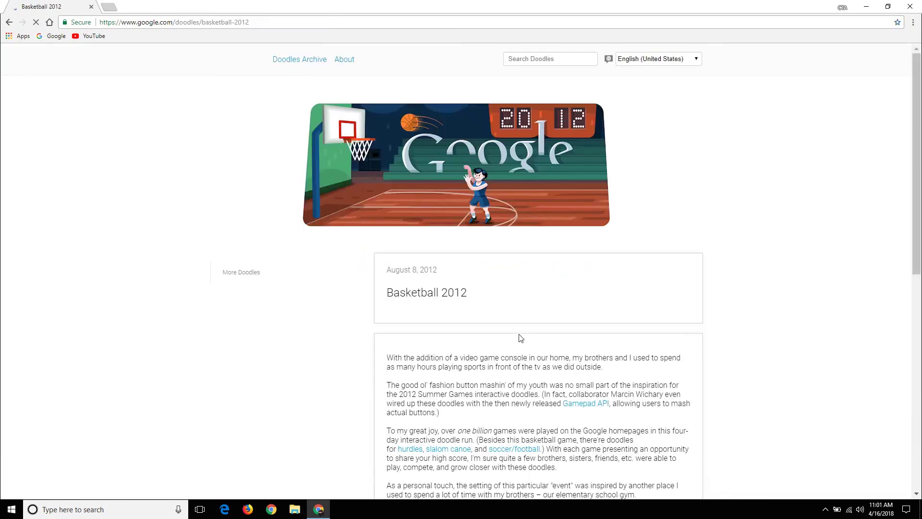
mouse_move(455, 144)
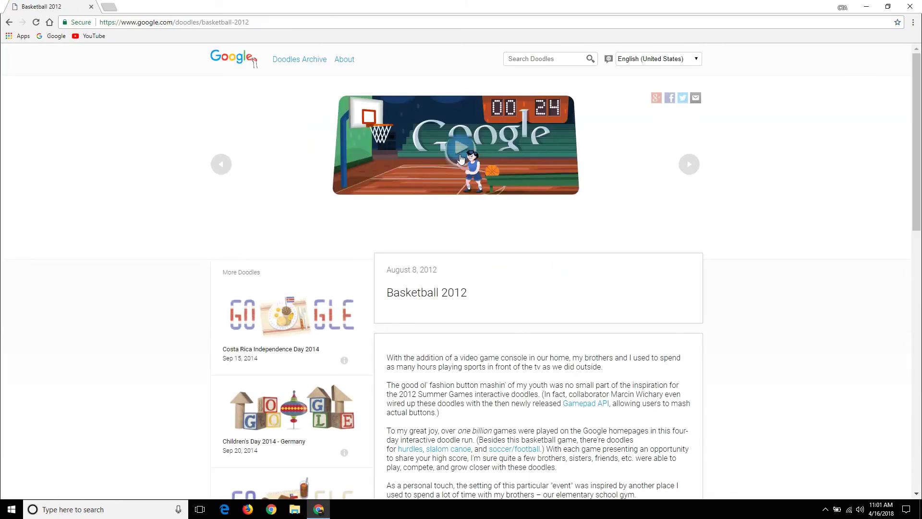
left_click(459, 150)
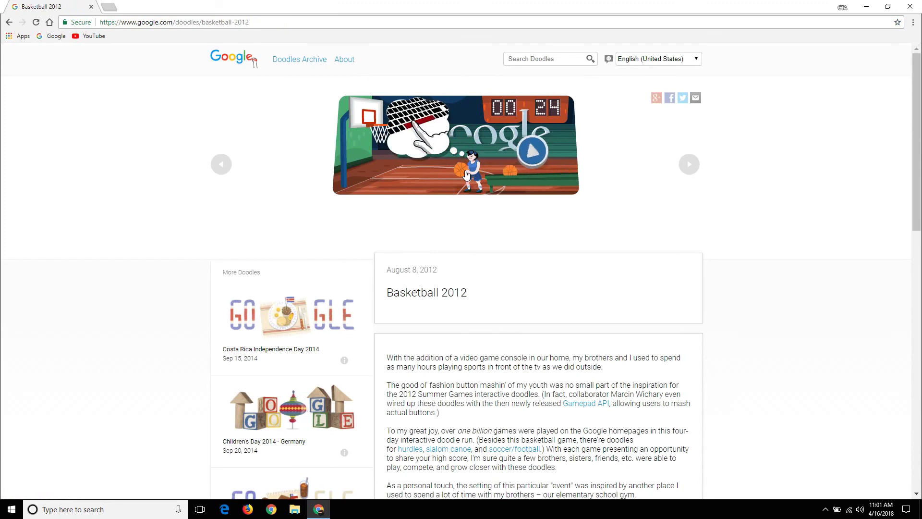
key("space")
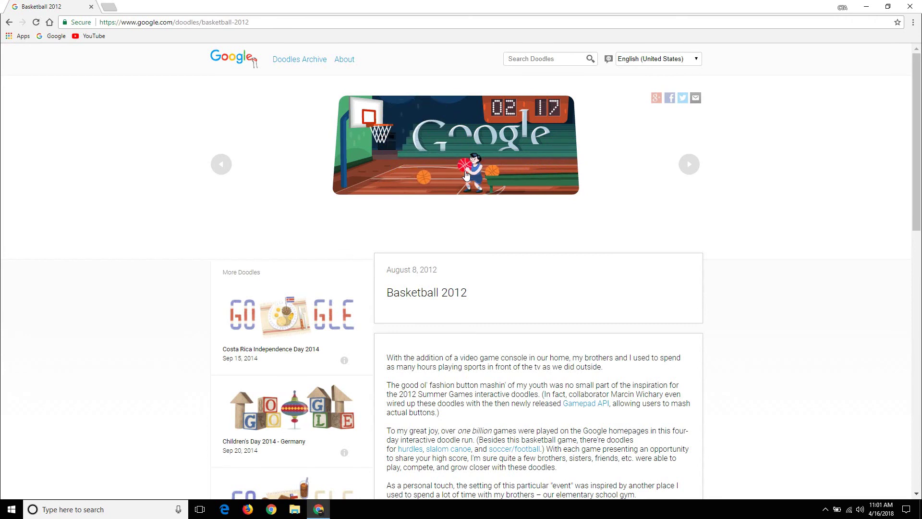
key("space")
key("space")
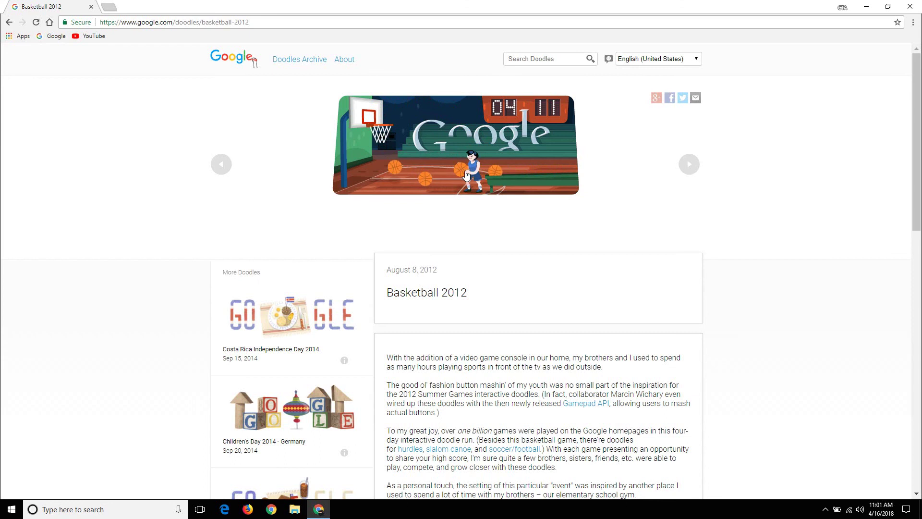
key("space")
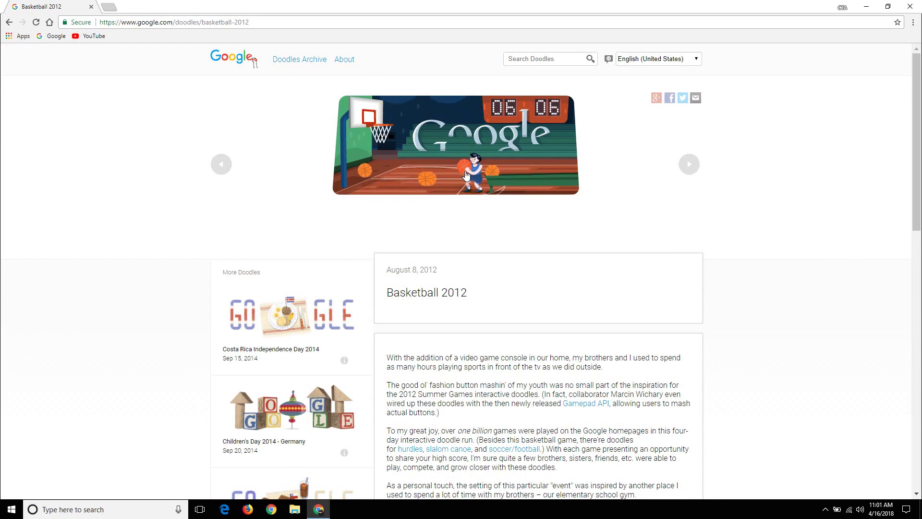
key("space")
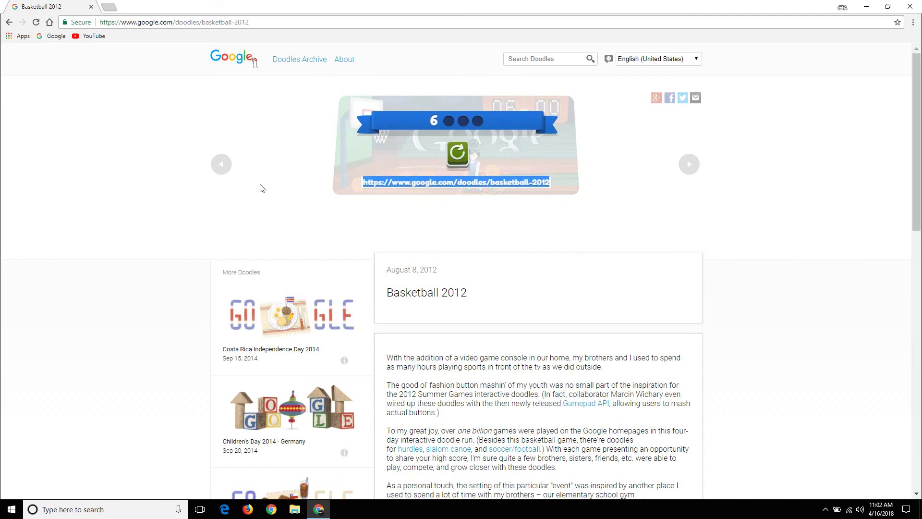
Step: Use the Google bookmark in the bookmarks bar to leave the doodle page
left_click(52, 36)
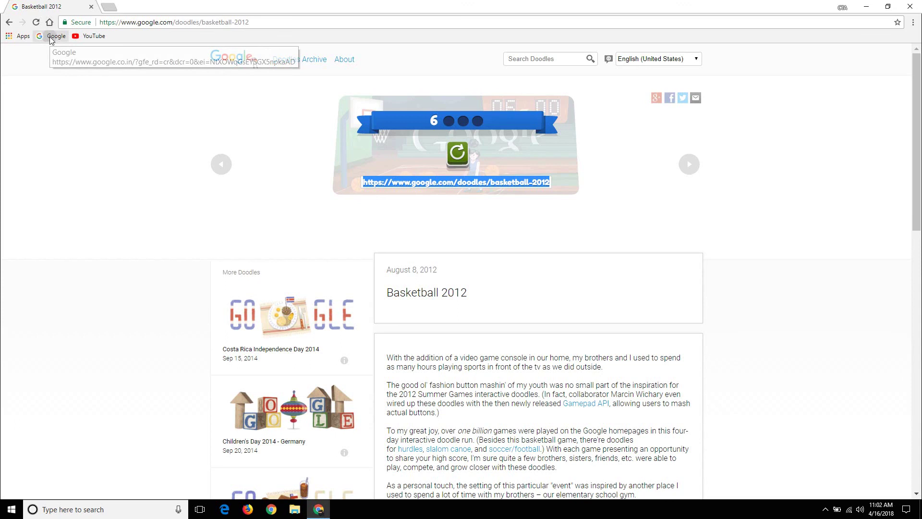